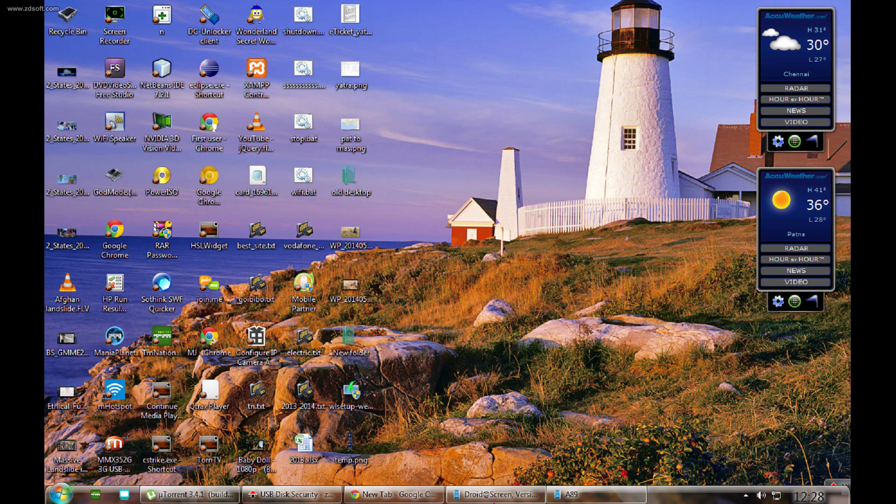
# - Open Network Connections via the tray icon and Network and Sharing Center's adapter settings
pyautogui.click(775, 497)
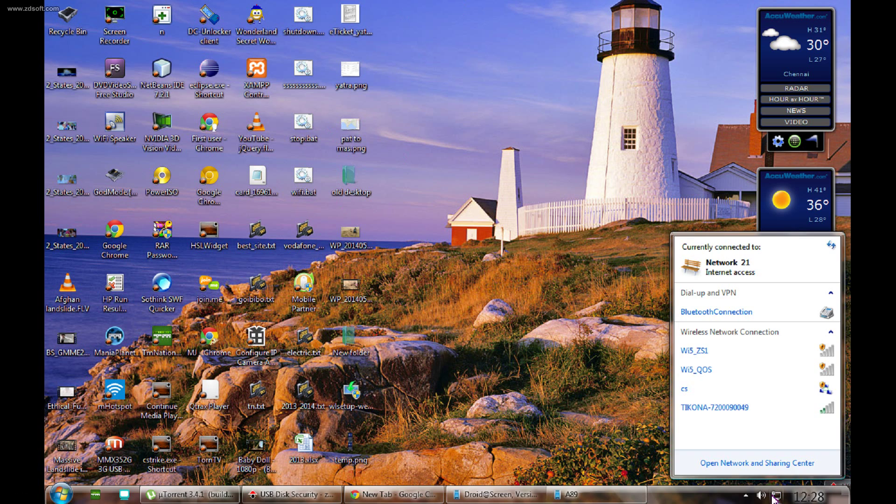
pyautogui.click(769, 463)
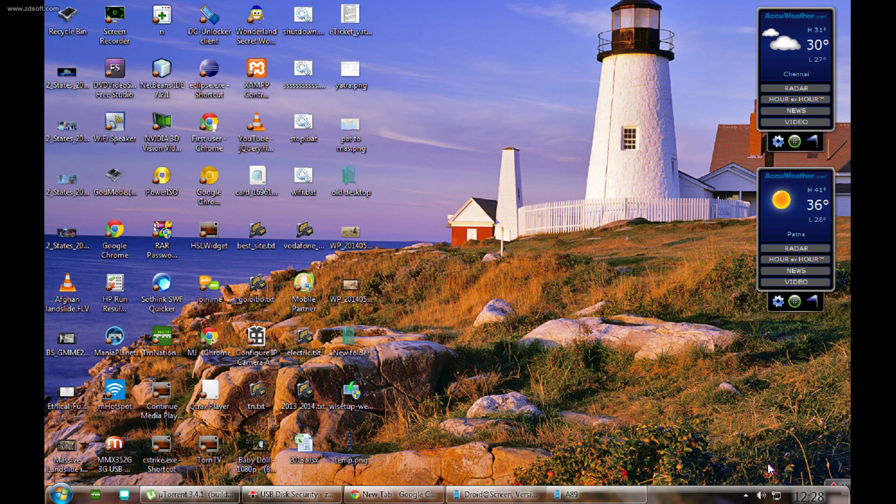
pyautogui.click(107, 99)
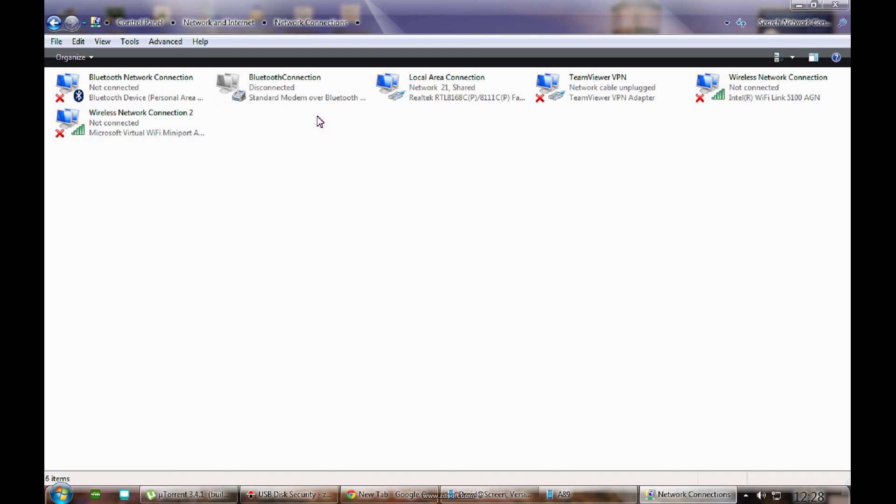
pyautogui.click(479, 93)
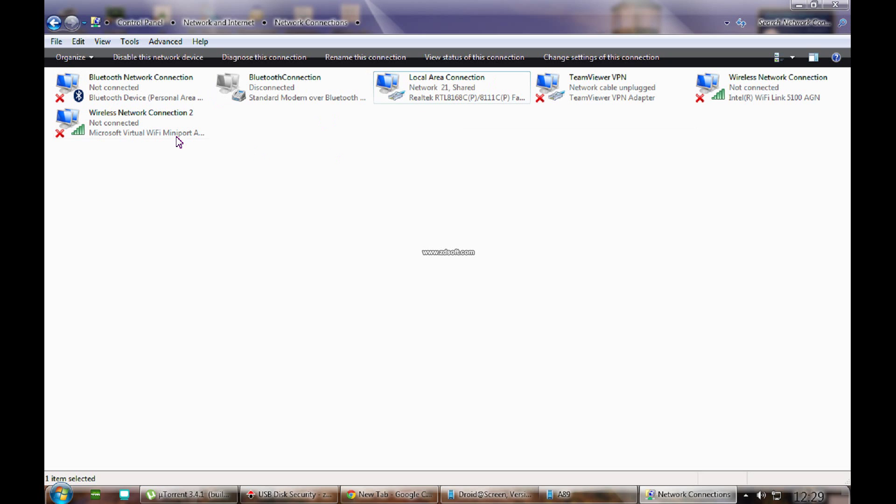
pyautogui.click(132, 126)
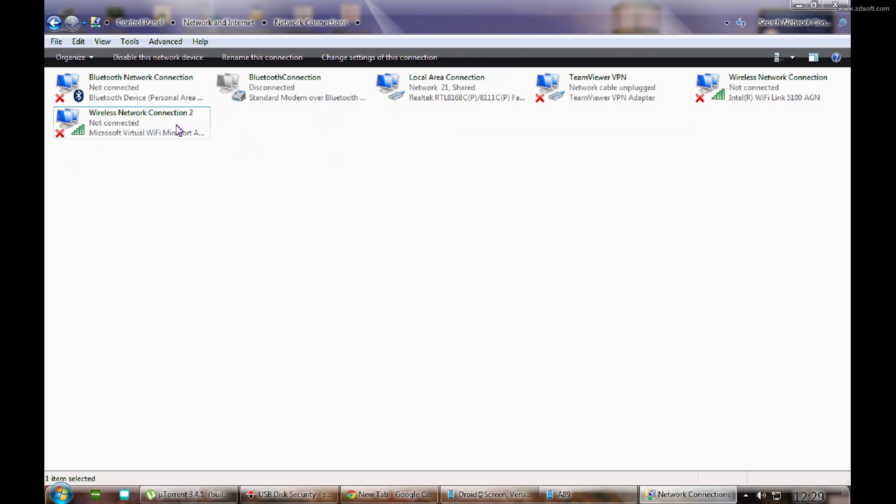
pyautogui.click(444, 87)
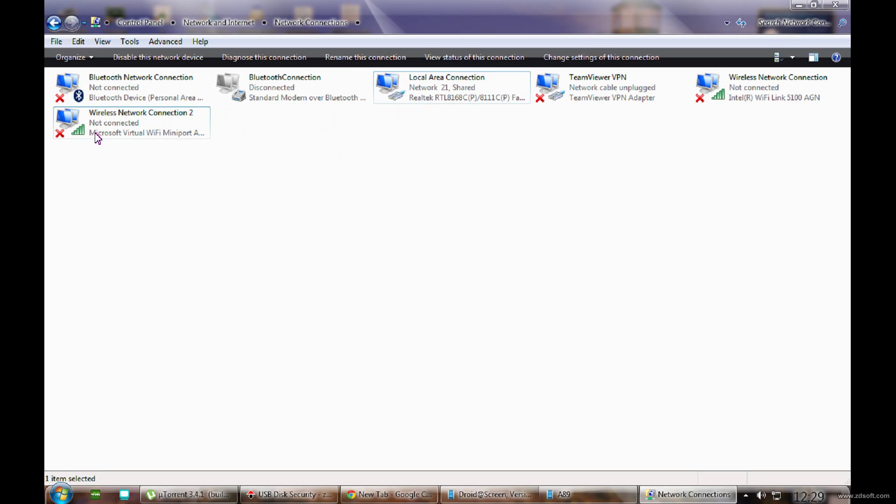
pyautogui.keyDown('ctrl'); pyautogui.click(176, 100); pyautogui.keyUp('ctrl')
pyautogui.click(176, 100)
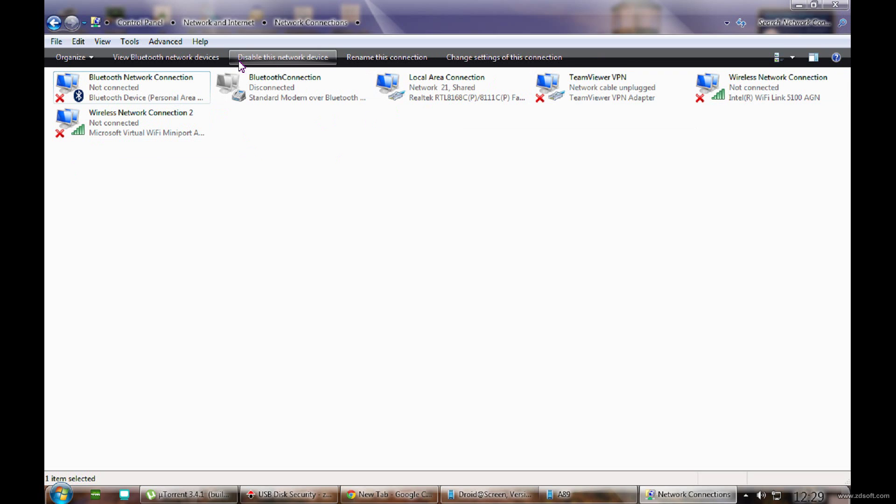
pyautogui.click(435, 96)
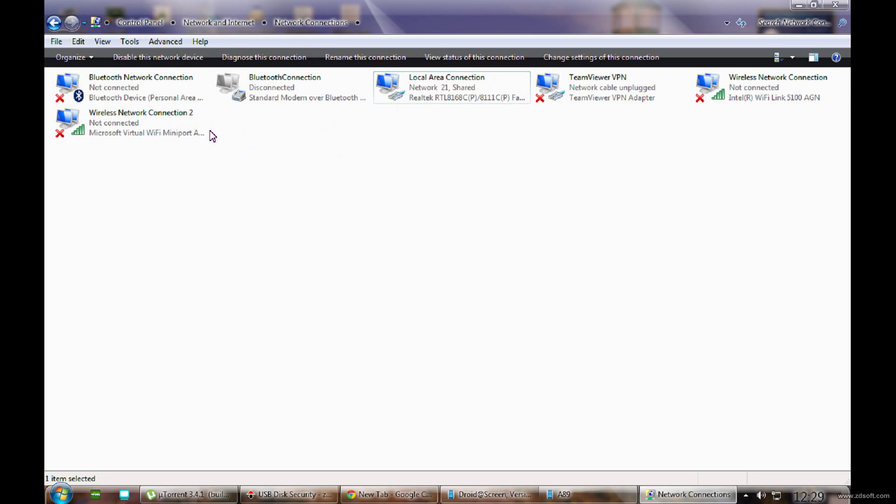
pyautogui.rightClick(419, 80)
pyautogui.click(496, 197)
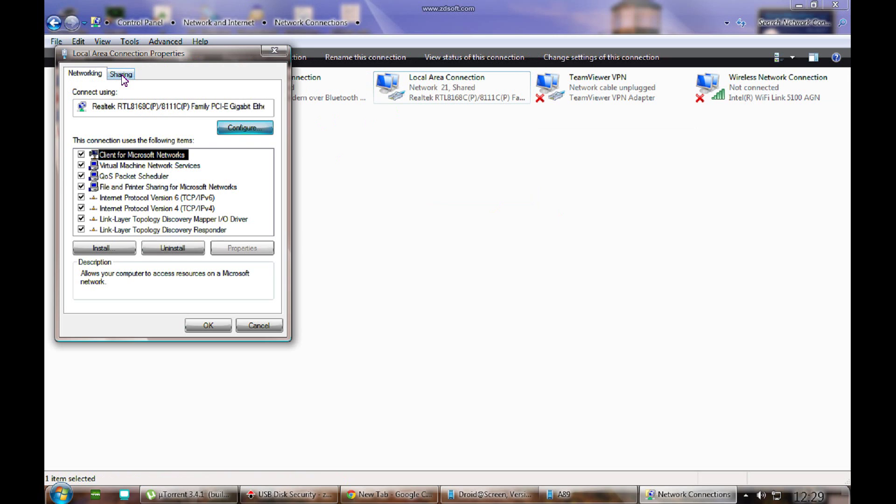
pyautogui.click(122, 76)
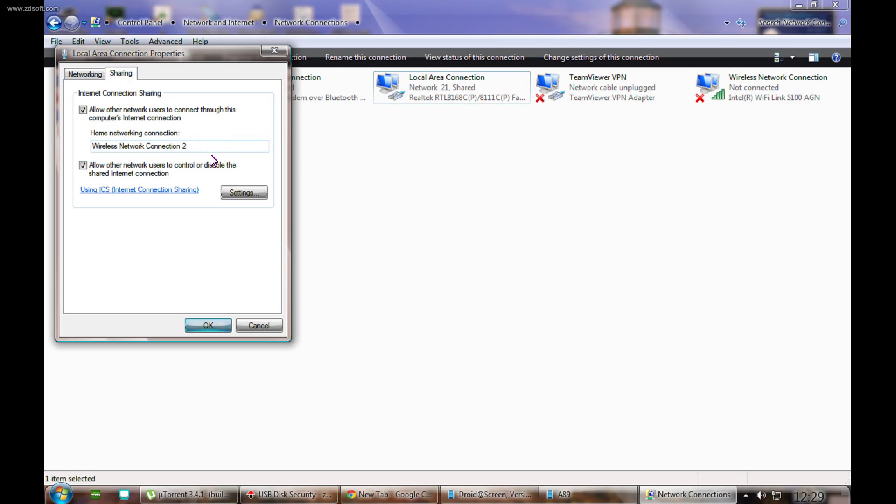
pyautogui.moveTo(199, 59); pyautogui.dragTo(463, 126)
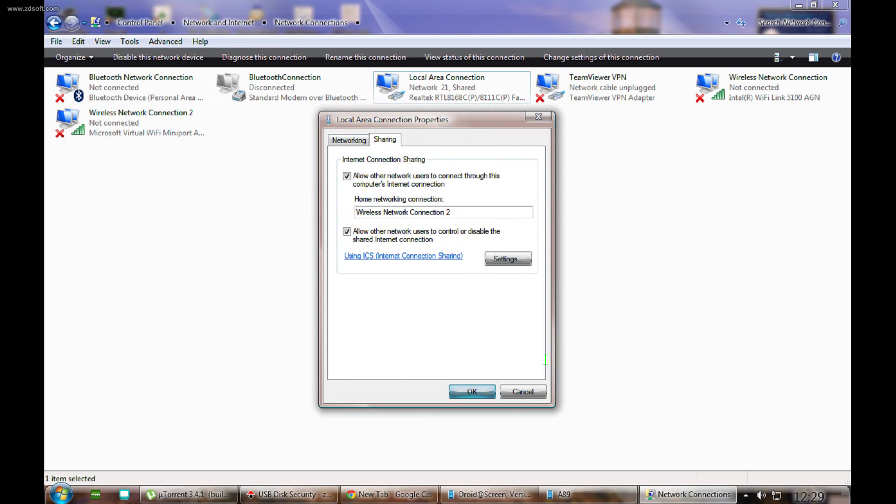
pyautogui.click(523, 395)
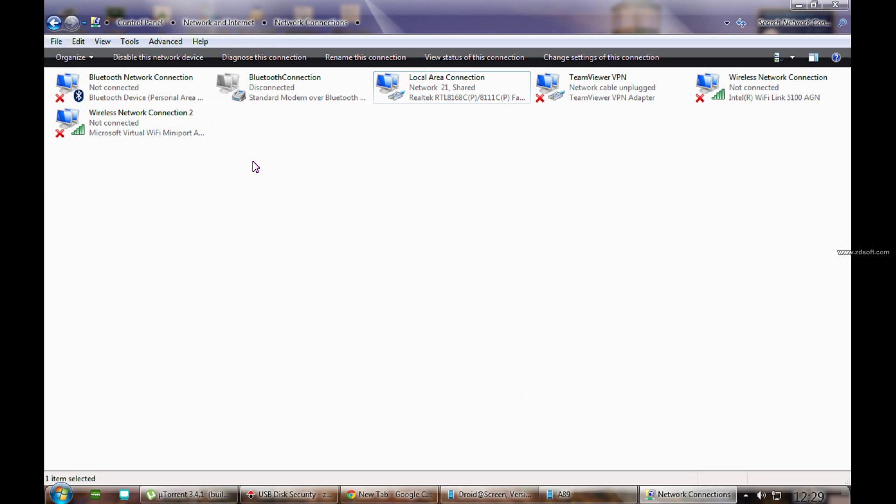
pyautogui.click(61, 494)
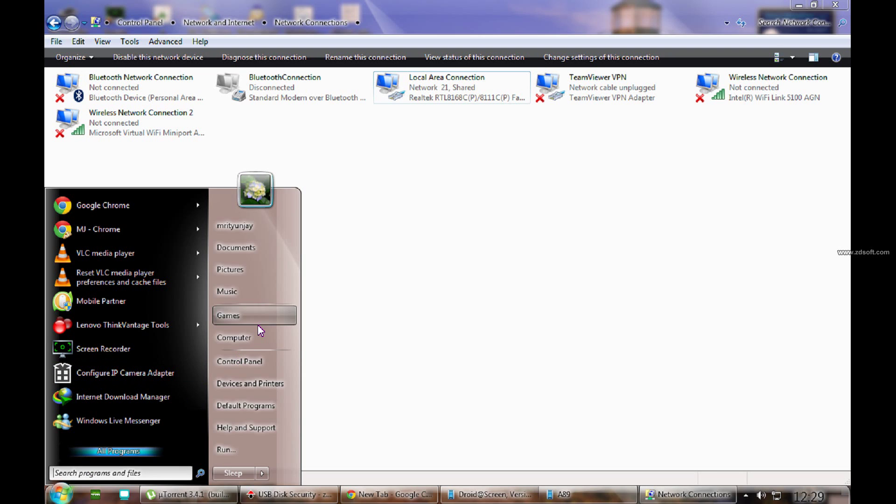
# - Open Device Manager from Computer and select the Microsoft Virtual WiFi Miniport Adapter
pyautogui.rightClick(259, 340)
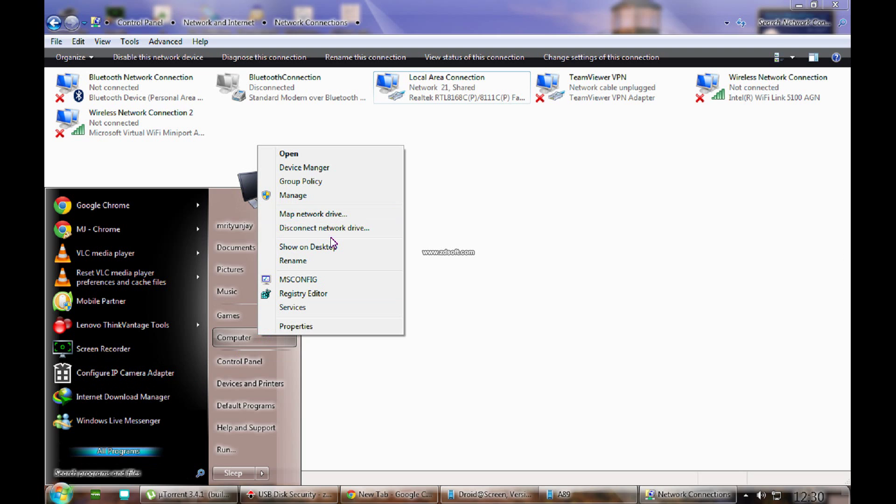
pyautogui.click(319, 171)
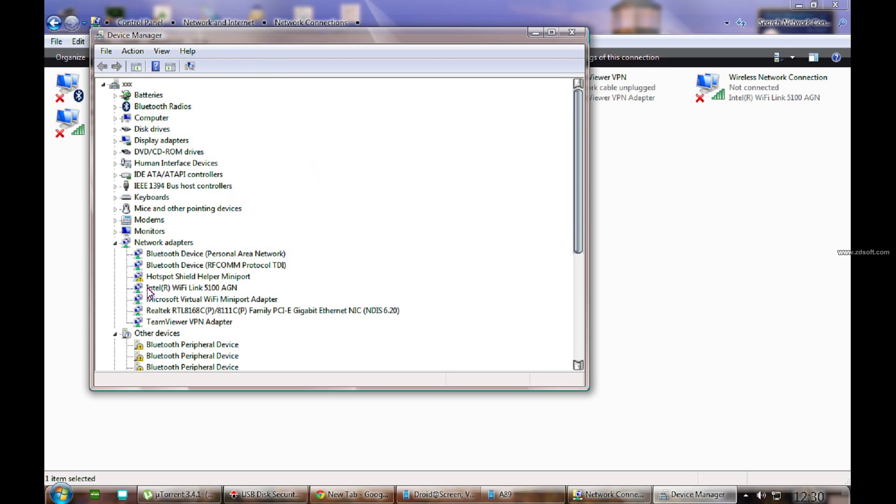
pyautogui.click(211, 299)
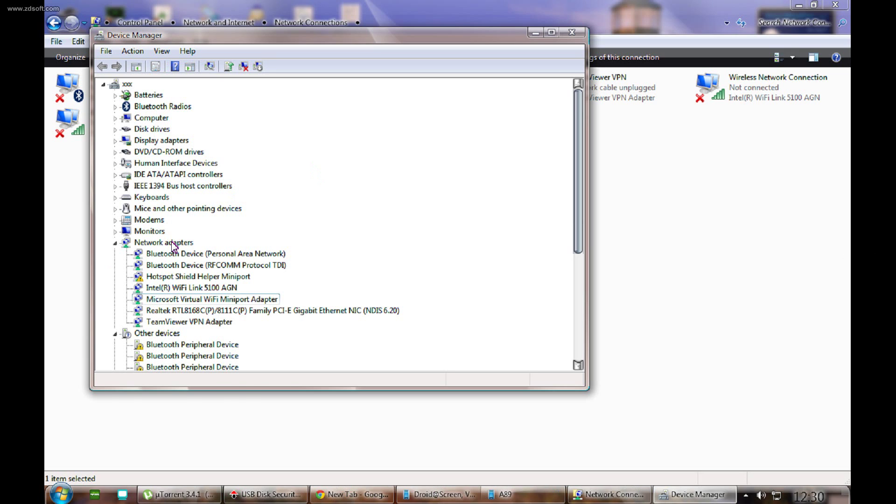
# - Browse to \\MOHIT-PC from the Run prompt and open its shared folder e
pyautogui.press('super+r')
pyautogui.write('\\\\')
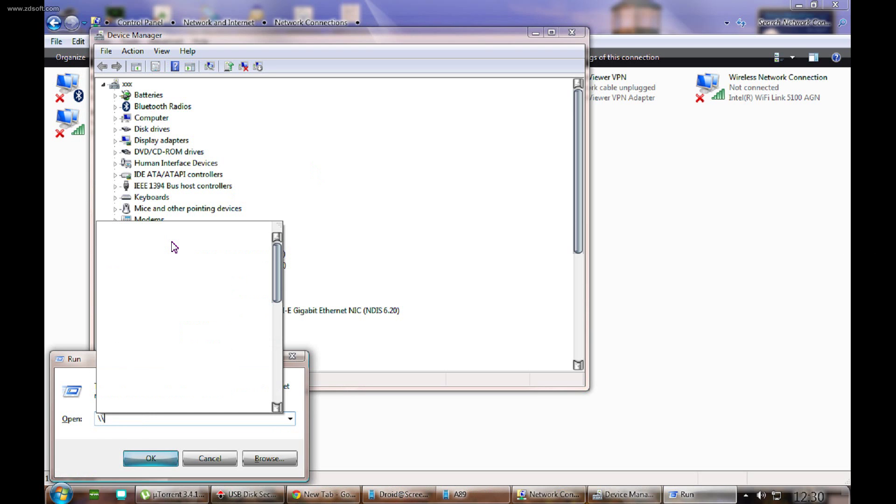
pyautogui.write('m')
pyautogui.press('Down')
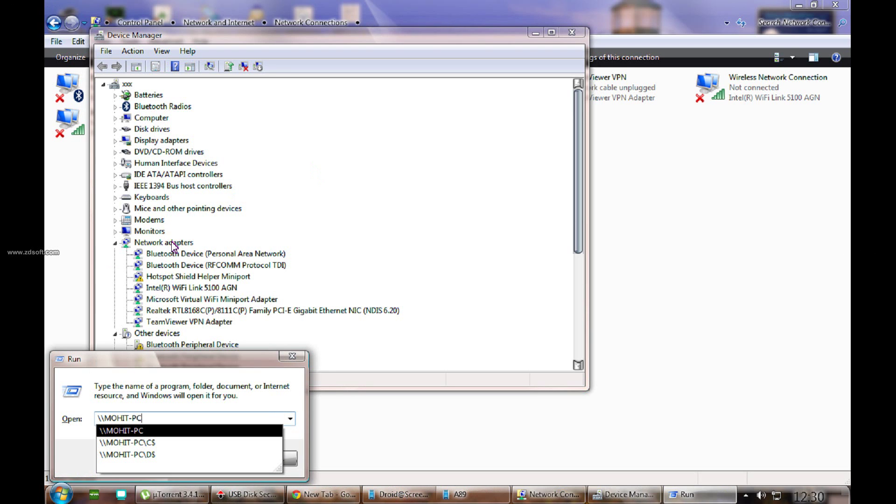
pyautogui.press('Return')
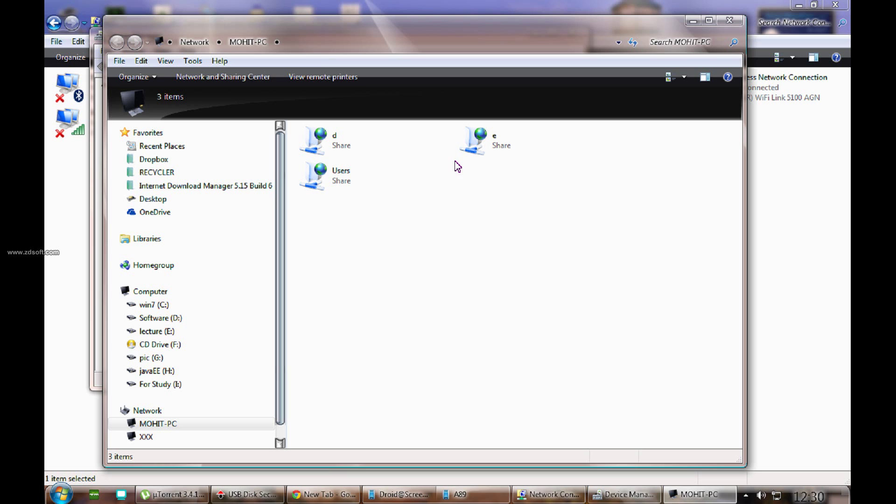
pyautogui.doubleClick(517, 151)
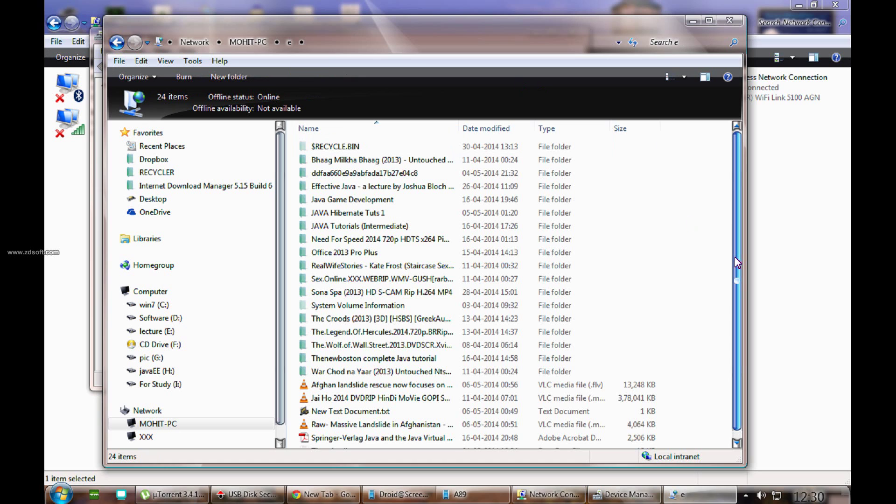
pyautogui.moveTo(736, 321); pyautogui.dragTo(736, 330)
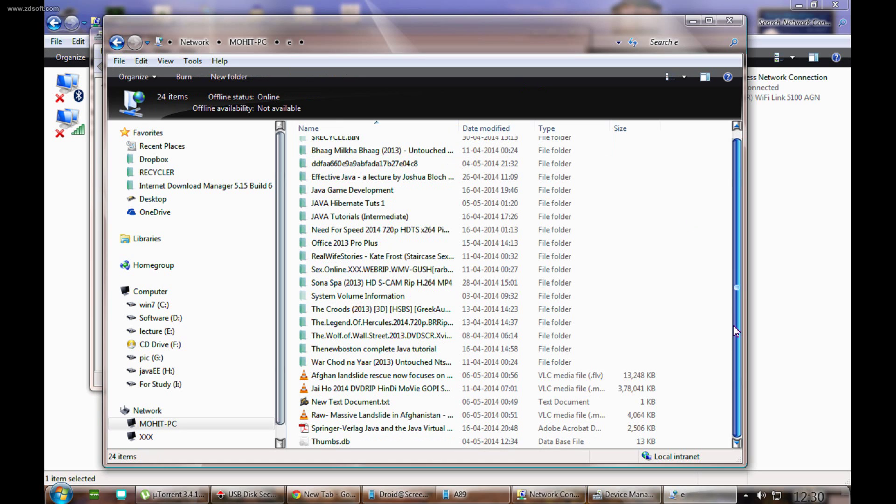
# - Go back to MOHIT-PC, open share d, select 8aw217ww.exe, then close the window
pyautogui.click(133, 77)
pyautogui.click(117, 43)
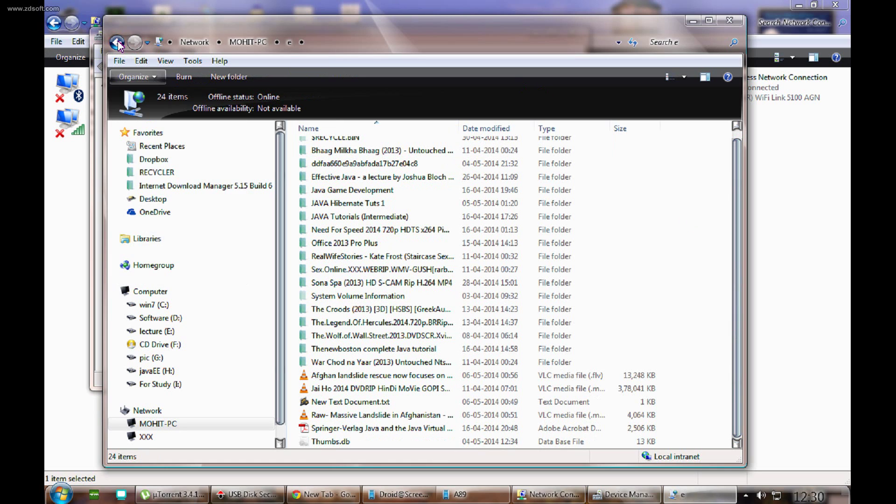
pyautogui.doubleClick(322, 133)
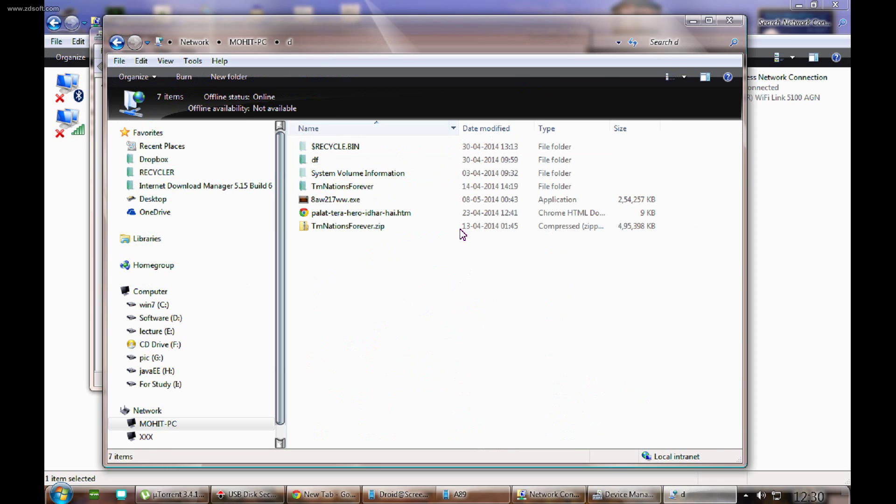
pyautogui.click(335, 202)
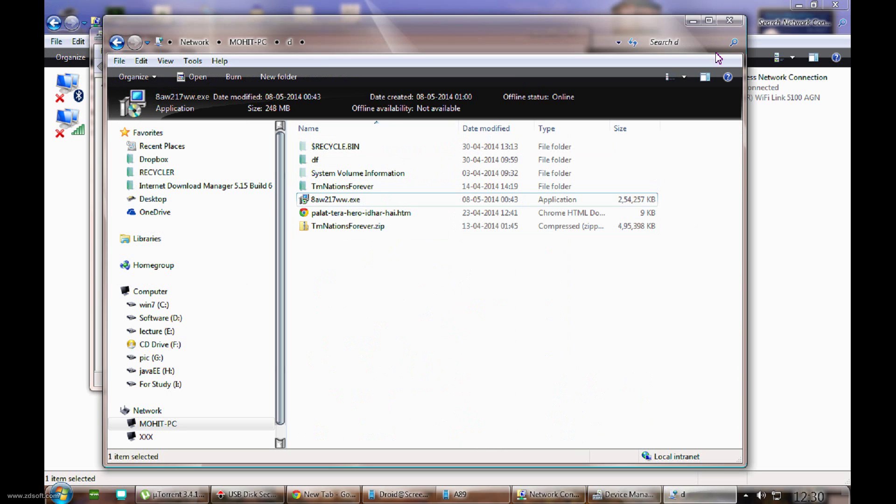
pyautogui.click(728, 21)
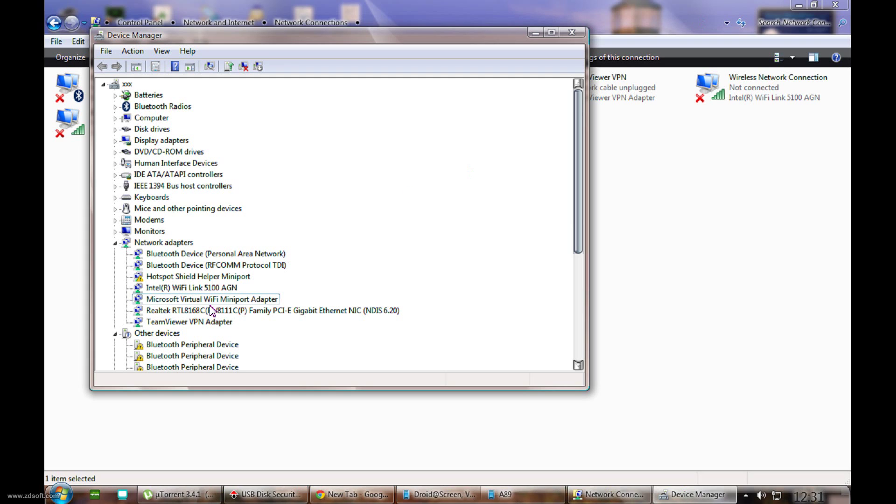
# - Close Device Manager and Network Connections, then launch cmd as administrator
pyautogui.click(571, 34)
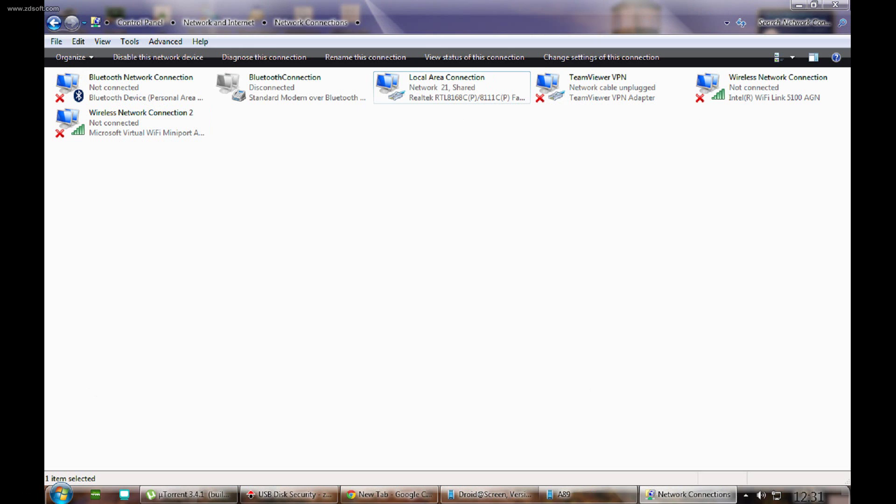
pyautogui.click(835, 5)
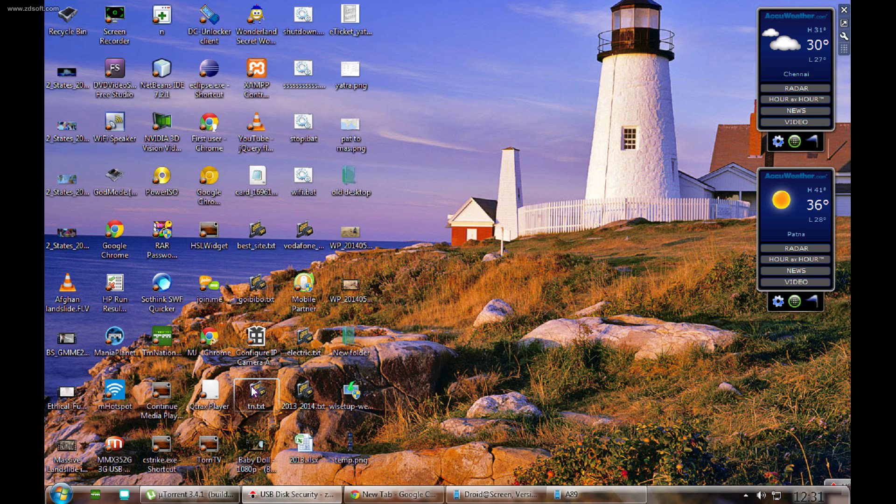
pyautogui.click(53, 499)
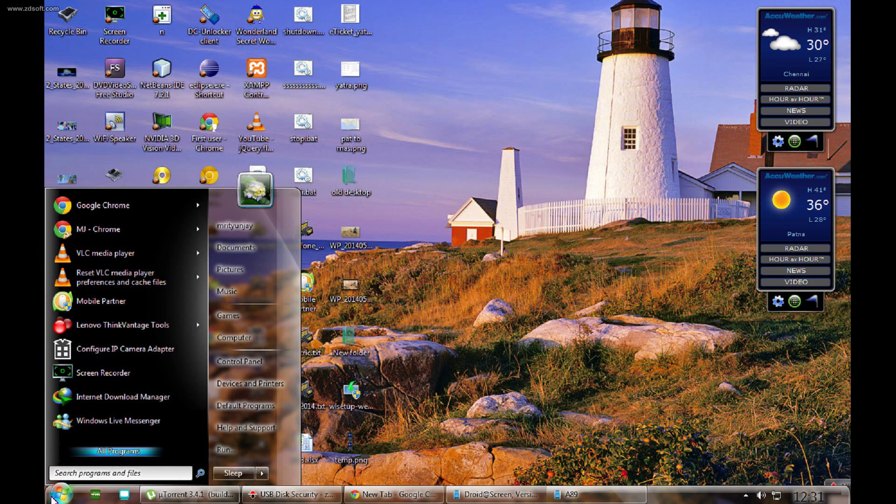
pyautogui.write('cmd')
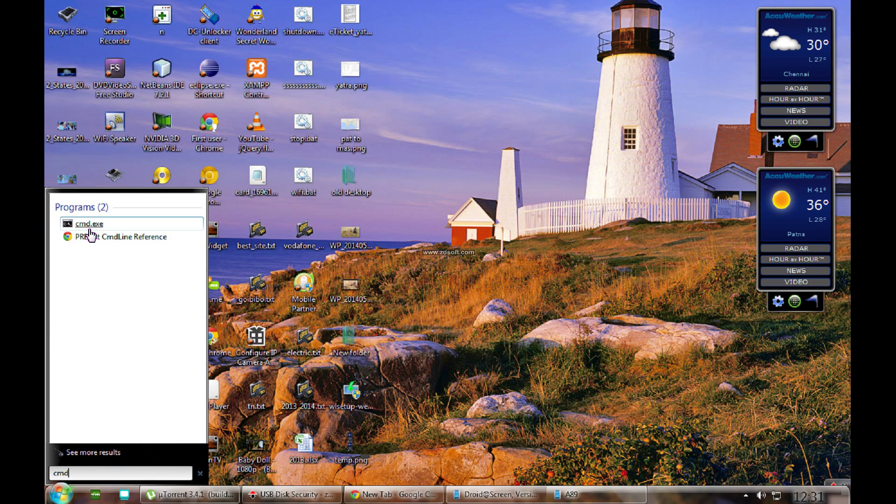
pyautogui.rightClick(88, 226)
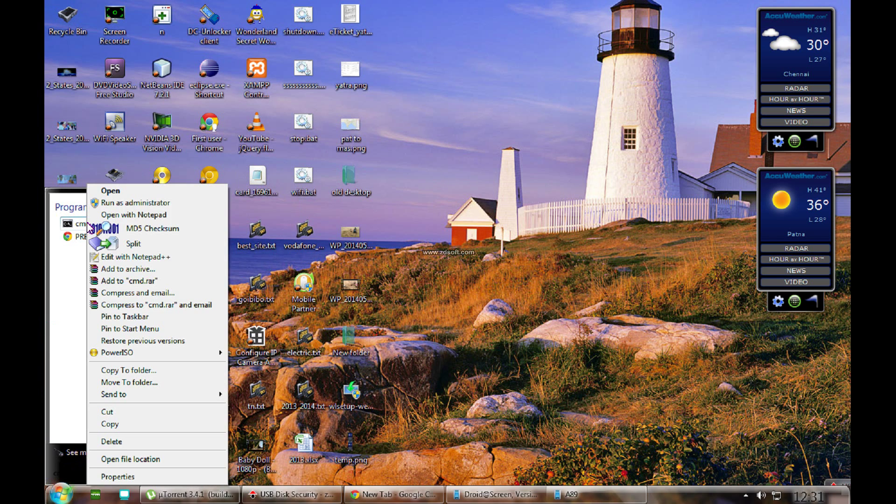
pyautogui.click(159, 202)
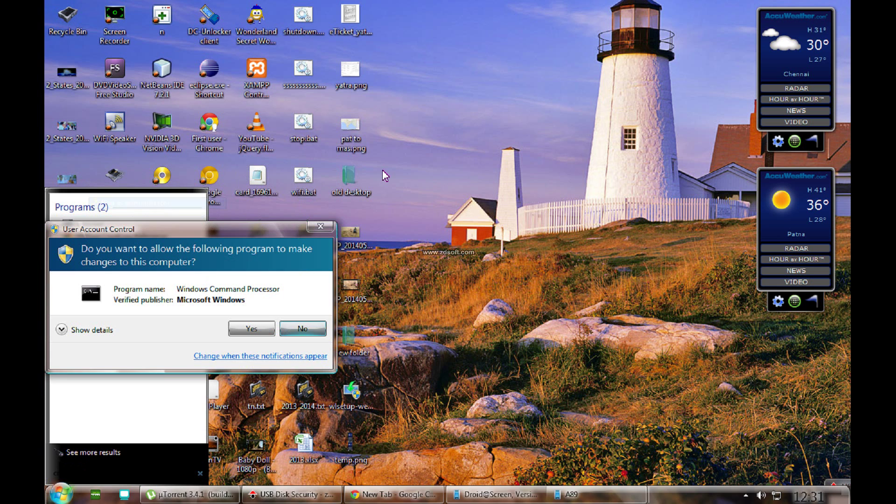
pyautogui.click(270, 330)
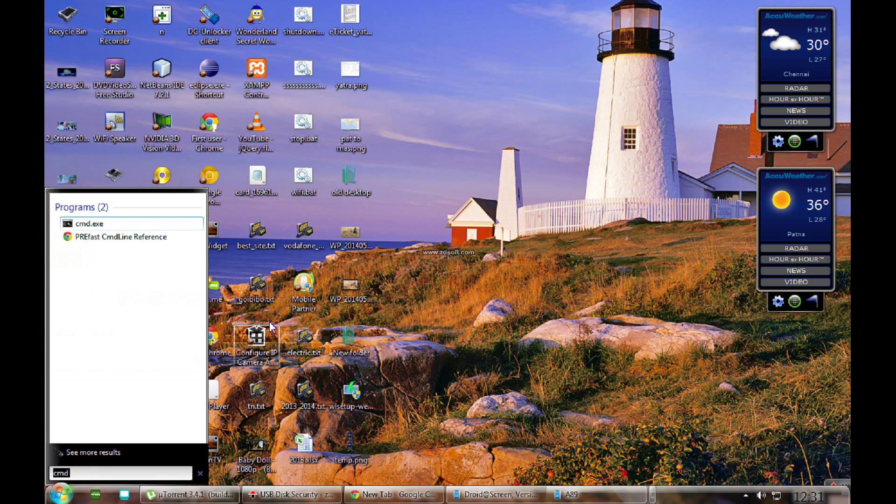
# - Check the tray network connections and move the Command Prompt to the screen's right side
pyautogui.moveTo(369, 47); pyautogui.dragTo(476, 54)
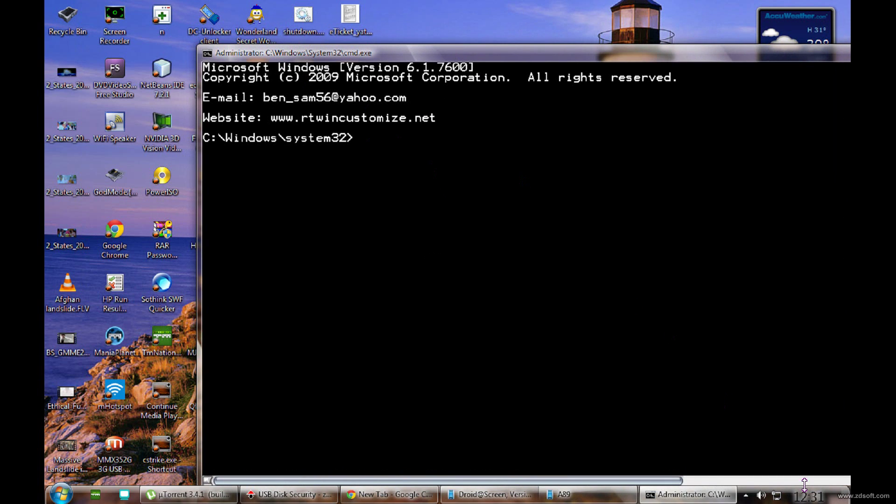
pyautogui.click(777, 496)
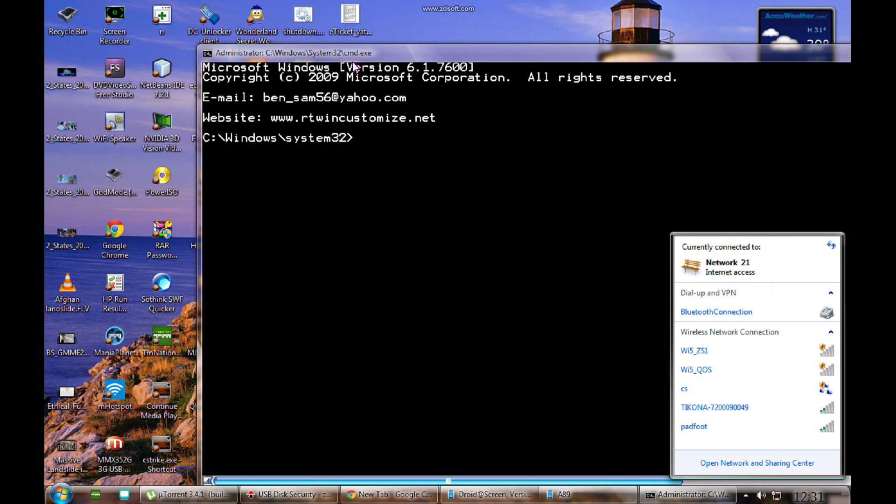
pyautogui.moveTo(358, 57); pyautogui.dragTo(559, 41)
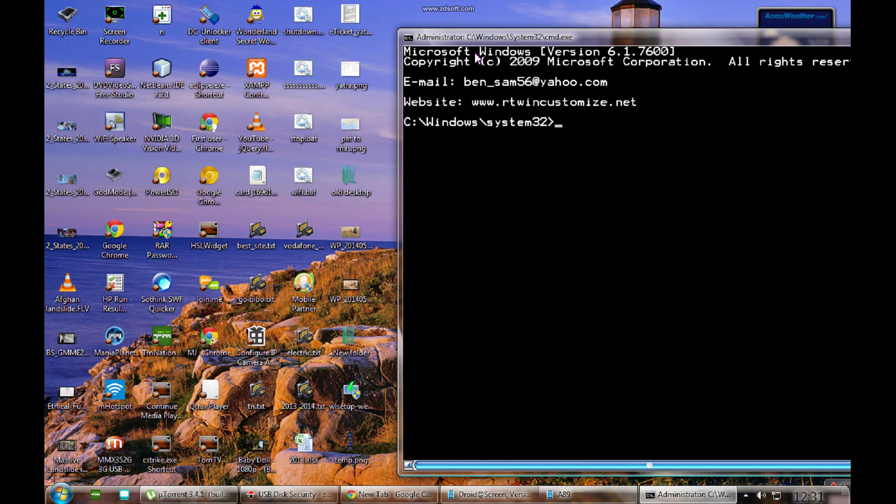
# - Open wifi.bat in Notepad and copy its first netsh set hostednetwork line
pyautogui.rightClick(315, 187)
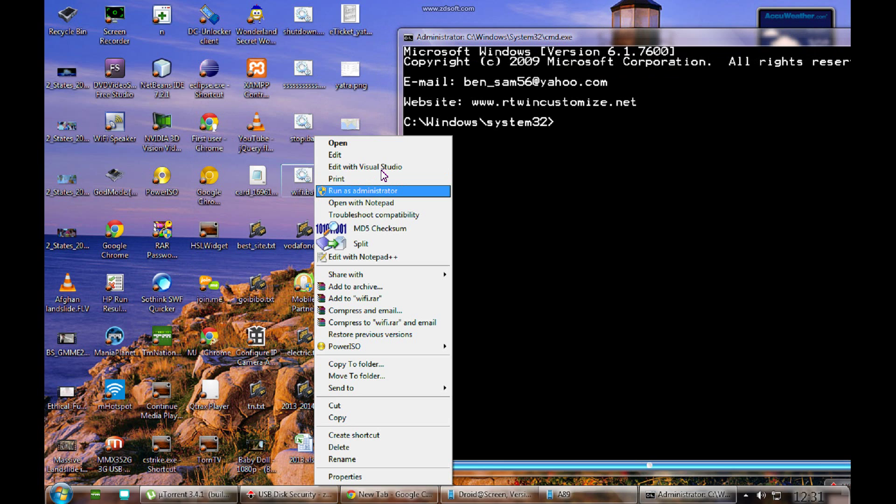
pyautogui.click(379, 155)
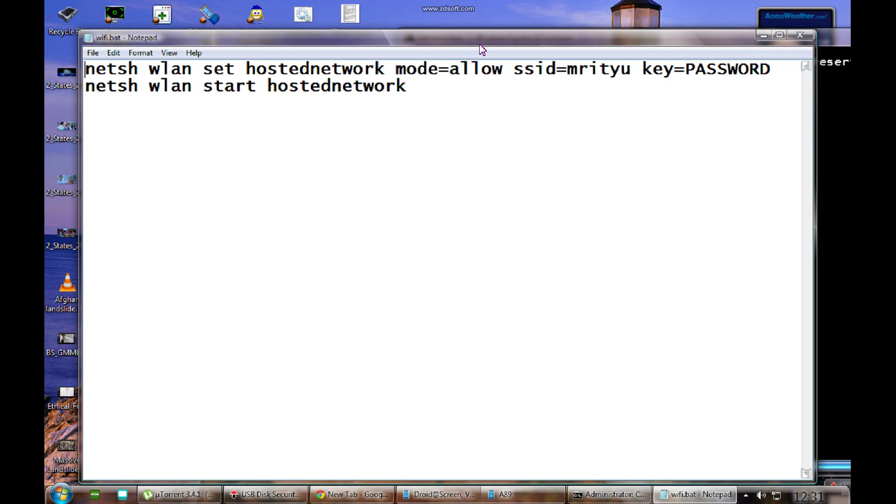
pyautogui.moveTo(483, 45); pyautogui.dragTo(504, 209)
pyautogui.moveTo(523, 297); pyautogui.dragTo(519, 287)
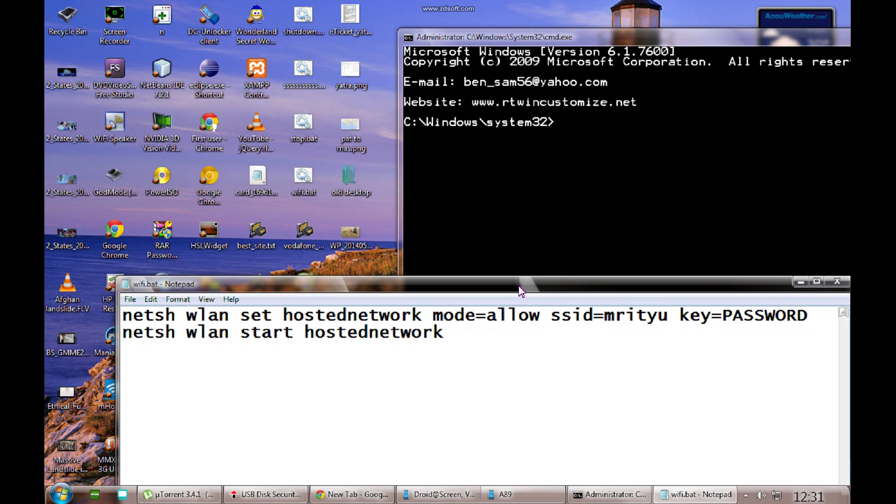
pyautogui.moveTo(810, 316); pyautogui.dragTo(166, 315)
pyautogui.moveTo(124, 213); pyautogui.dragTo(124, 214)
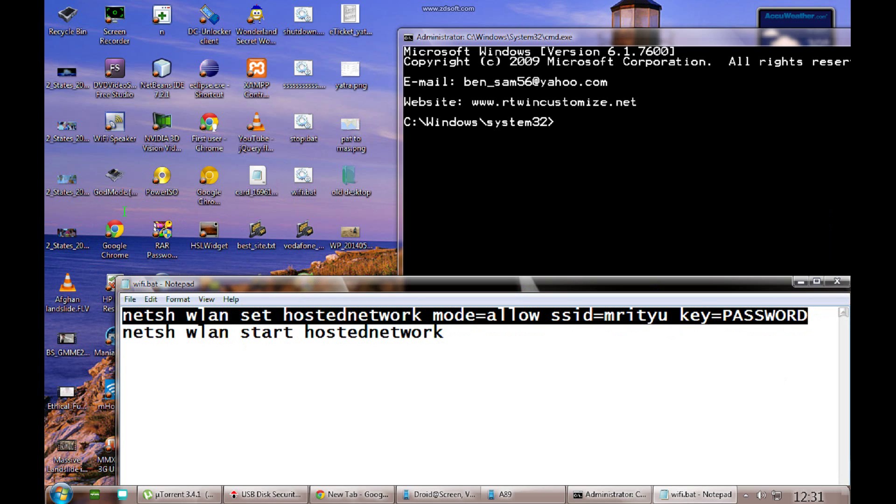
pyautogui.click(568, 172)
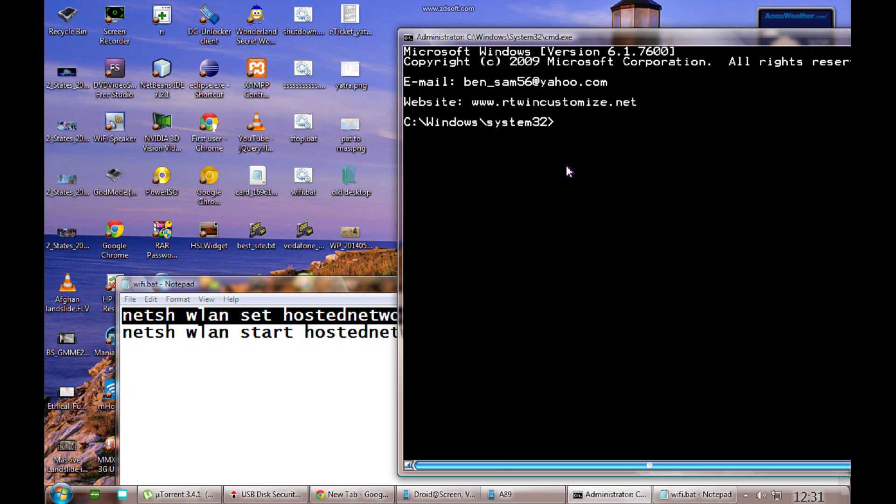
# - Paste and run the netsh set hostednetwork command for SSID mrityu in Command Prompt
pyautogui.rightClick(566, 170)
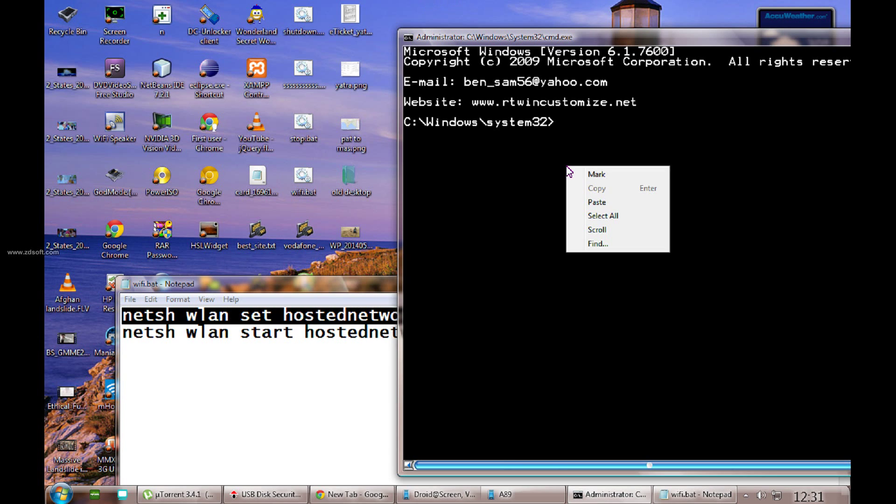
pyautogui.click(596, 202)
pyautogui.press('Return')
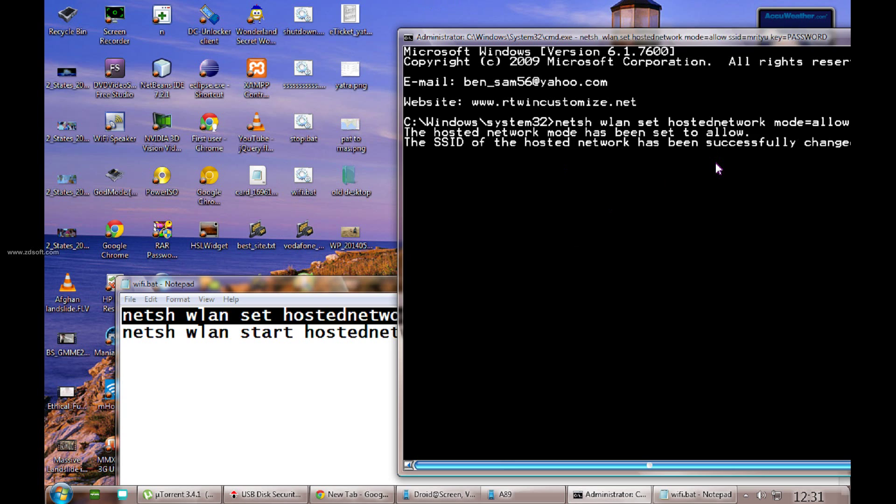
pyautogui.moveTo(811, 43); pyautogui.dragTo(631, 16)
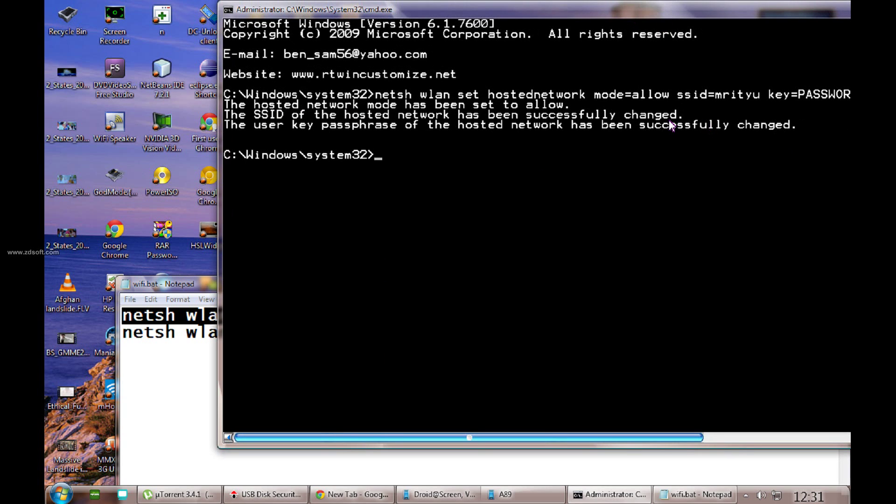
# - Paste the 'netsh wlan start hostednetwork' line from wifi.bat into Command Prompt and run it
pyautogui.click(155, 395)
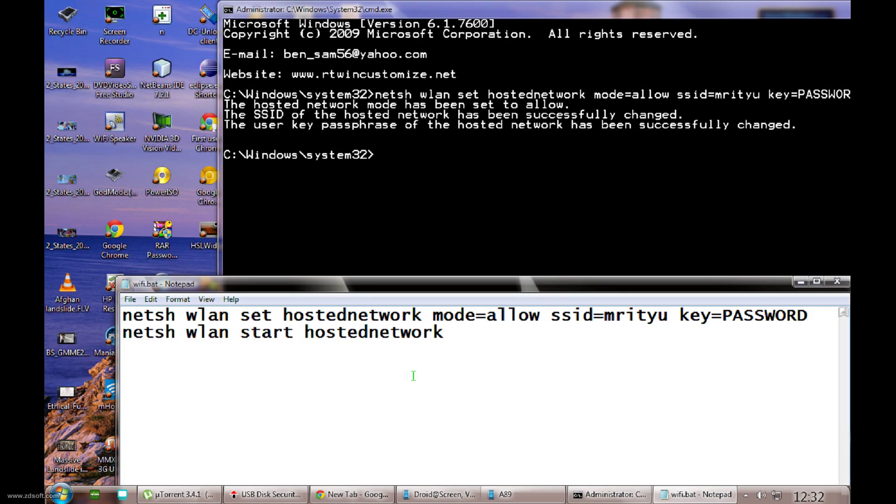
pyautogui.hotkey('shift', 'Up')
pyautogui.press('super+c')
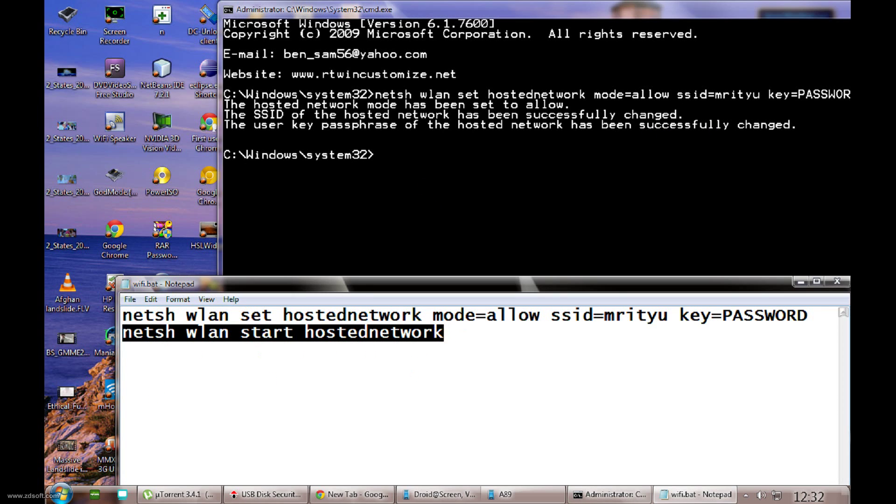
pyautogui.click(464, 159)
pyautogui.rightClick(463, 157)
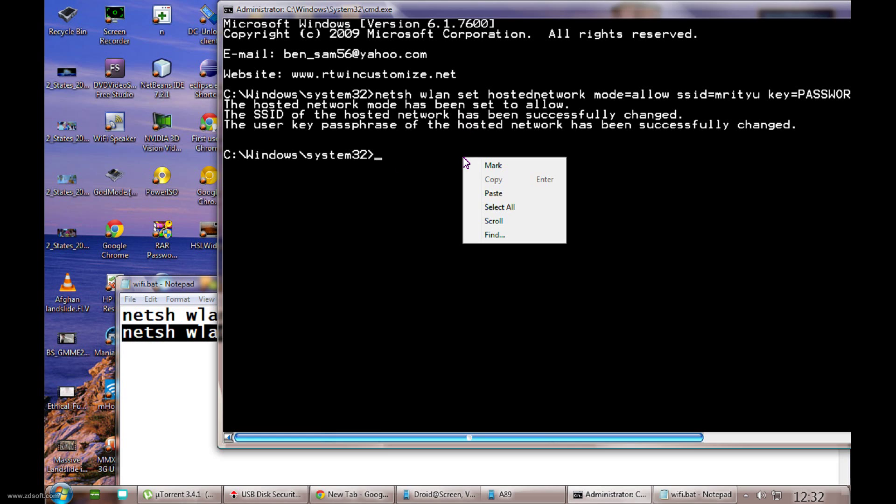
pyautogui.click(506, 193)
pyautogui.press('Return')
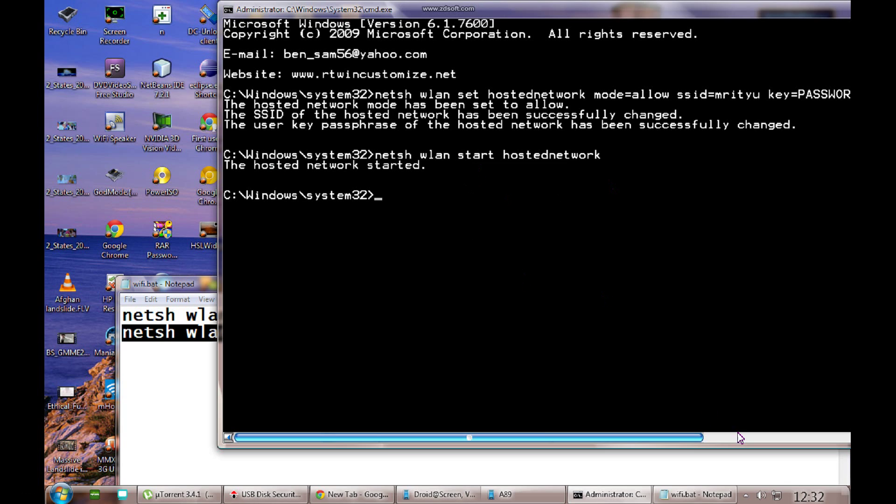
pyautogui.click(777, 496)
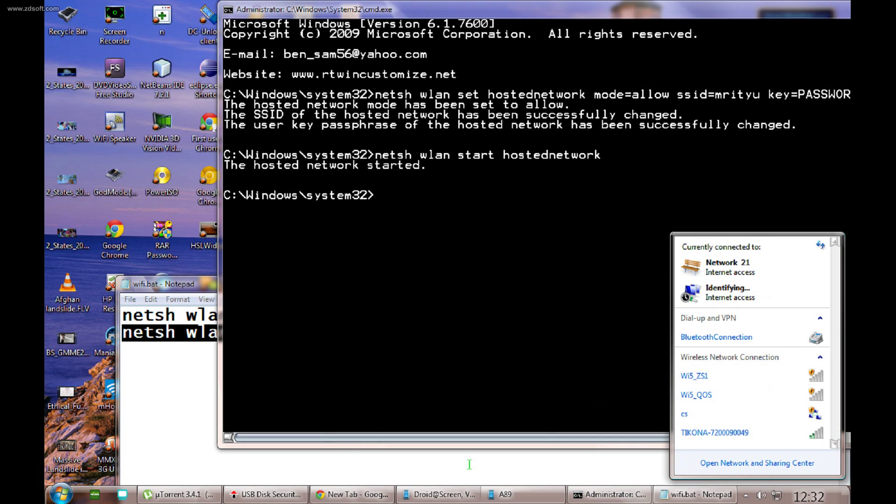
# - Bring up the A89 Droid@Screen window showing the phone's home screen
pyautogui.click(505, 494)
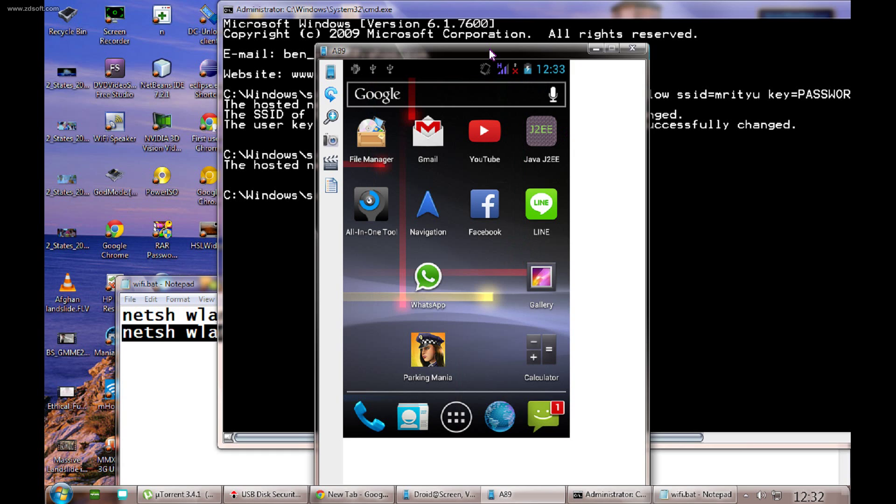
# - Confirm mrityu in the laptop's connections, then make the phone forget the mrityu network
pyautogui.moveTo(473, 43); pyautogui.dragTo(459, 31)
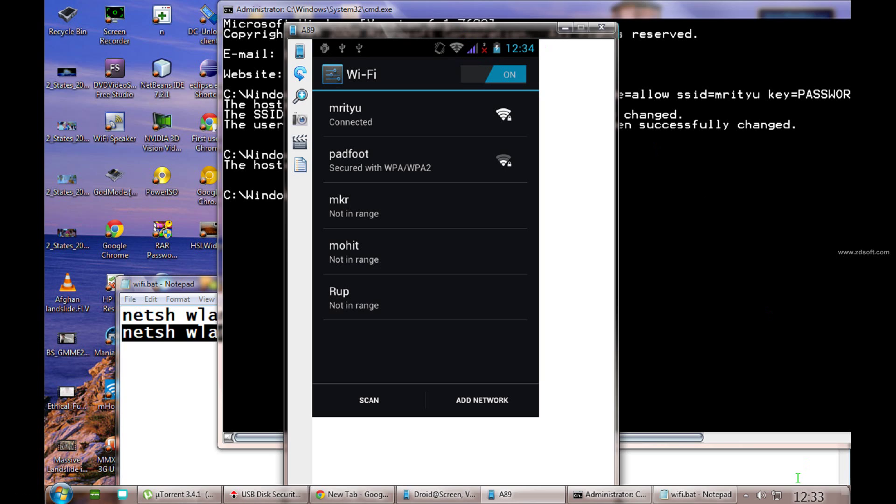
pyautogui.click(778, 495)
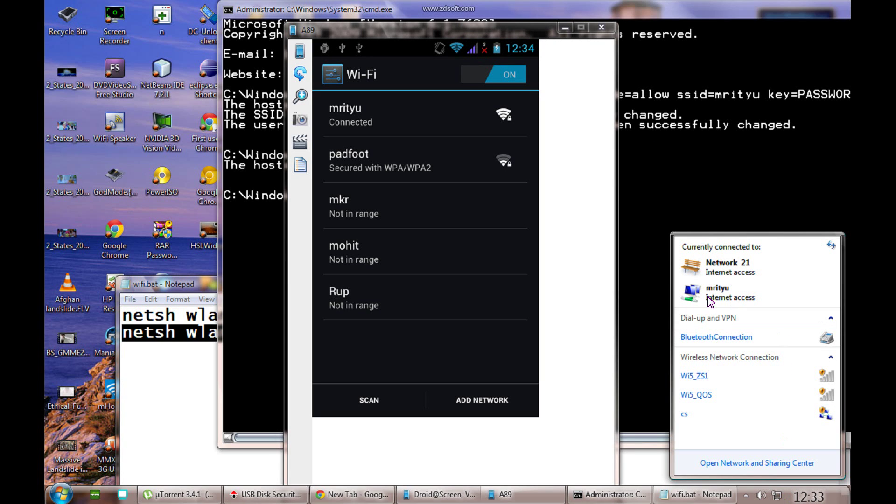
pyautogui.click(406, 116)
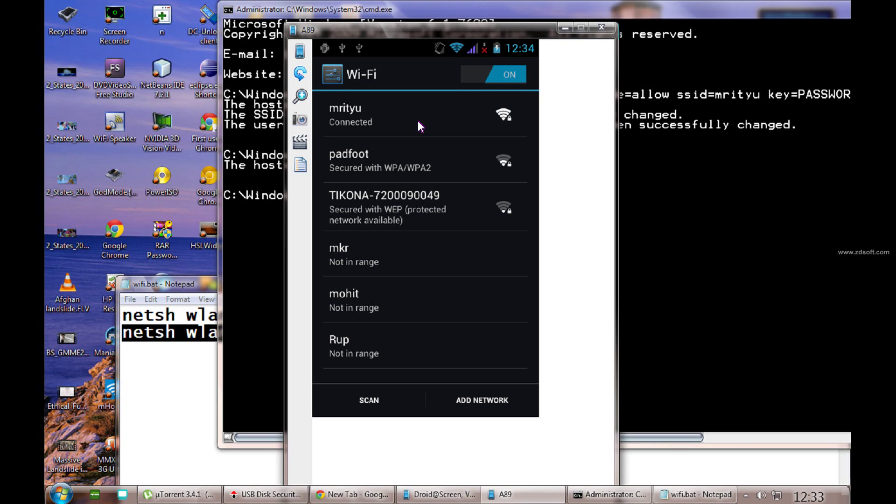
pyautogui.click(420, 126)
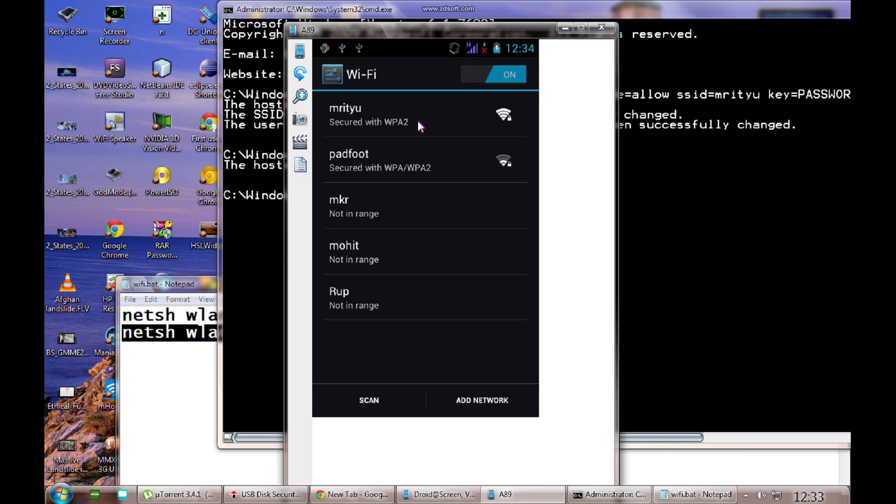
# - Join mrityu on the phone by entering the hotspot password
pyautogui.click(421, 126)
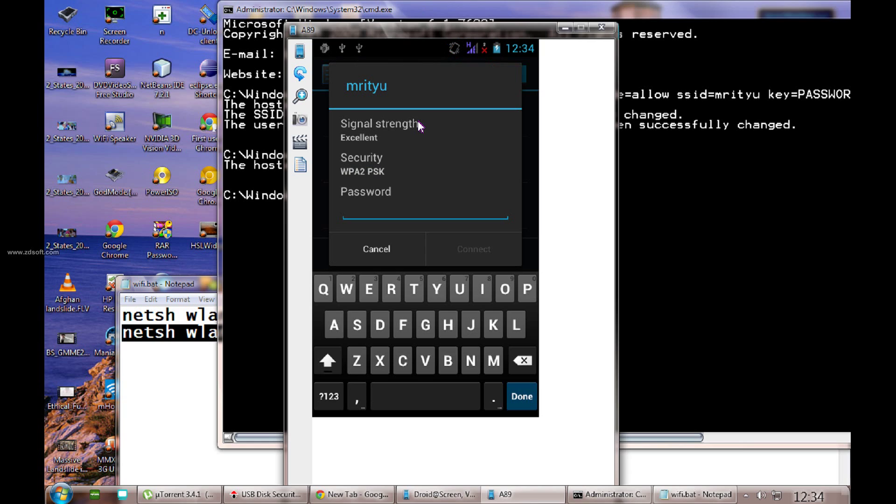
pyautogui.write('PassWOR')
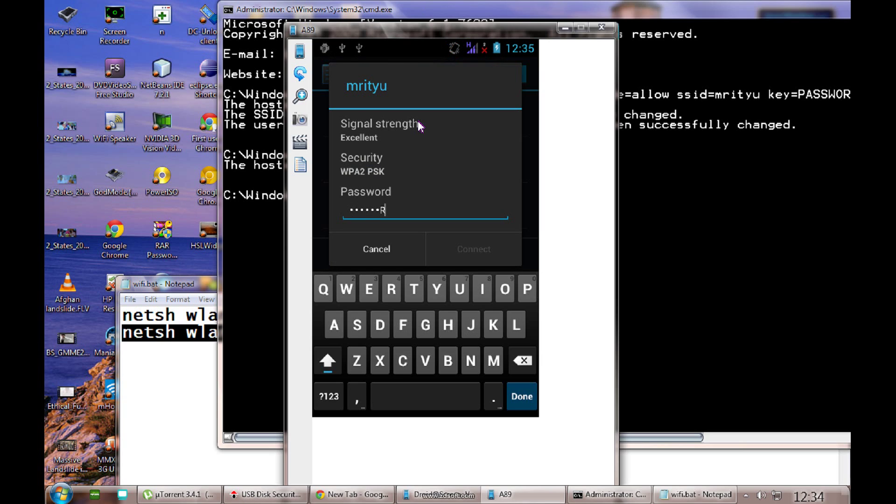
pyautogui.write('D')
pyautogui.press('Return')
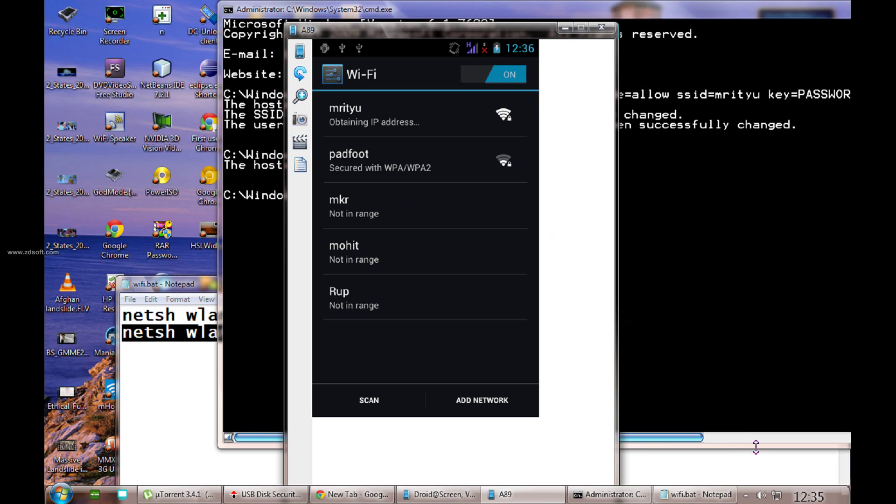
# - Check that mrityu appears in the laptop's network list, then show the hidden tray icons
pyautogui.click(776, 495)
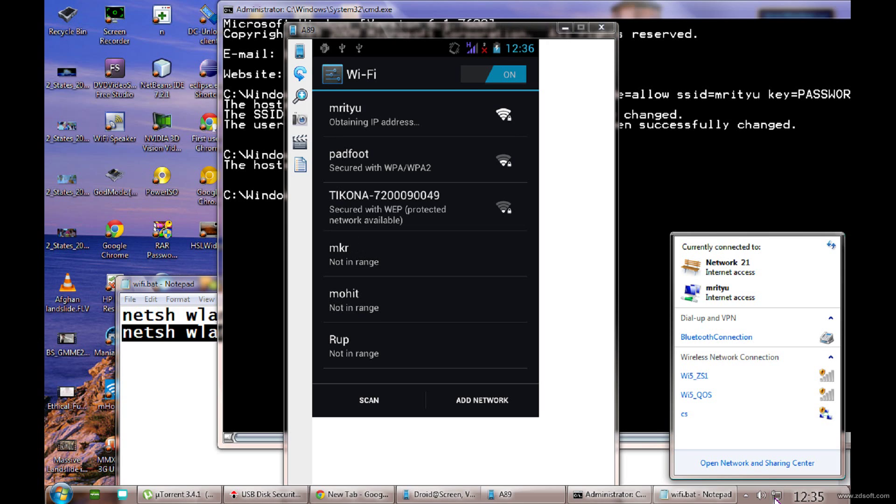
pyautogui.click(776, 499)
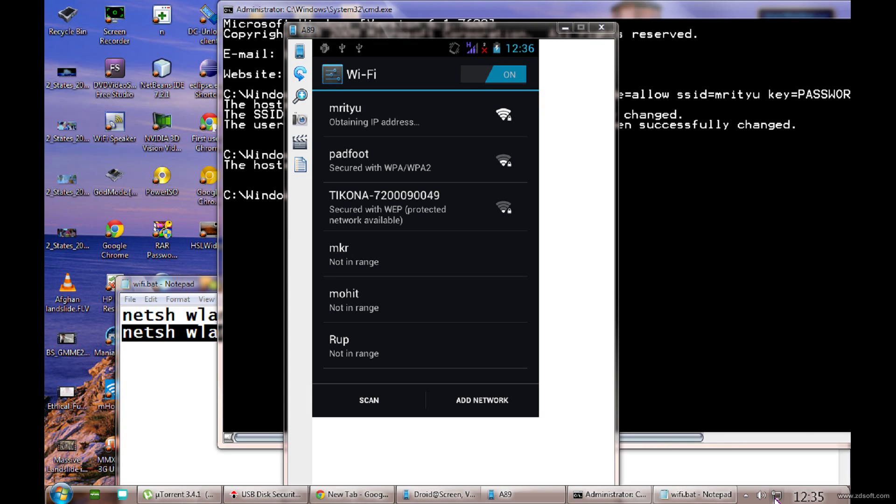
pyautogui.click(746, 496)
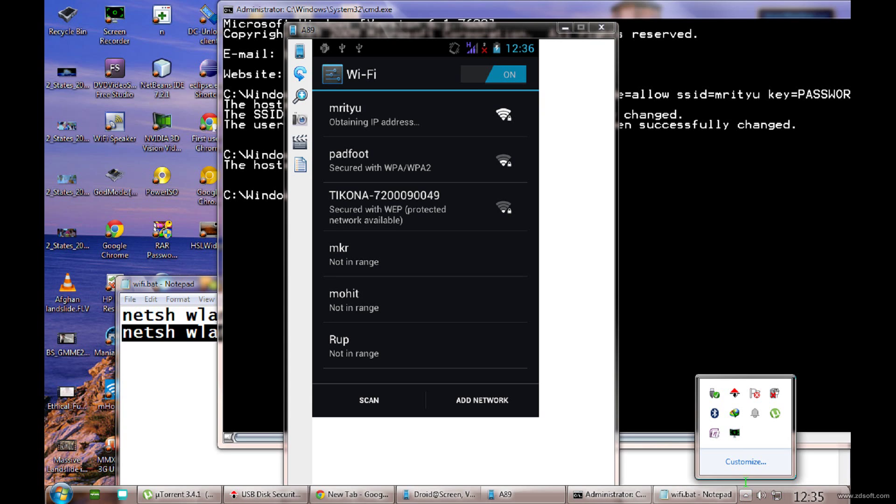
# - Pause the ZD Soft Screen Recorder recording from its tray icon menu
pyautogui.rightClick(735, 434)
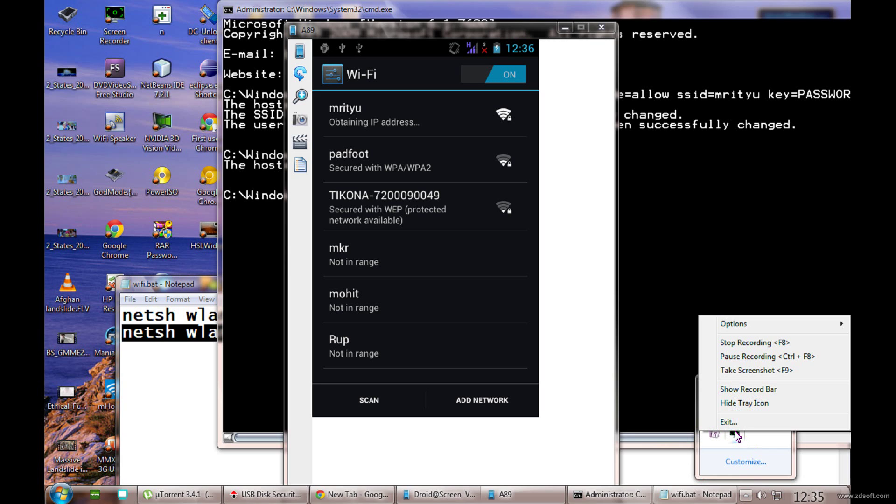
pyautogui.click(747, 356)
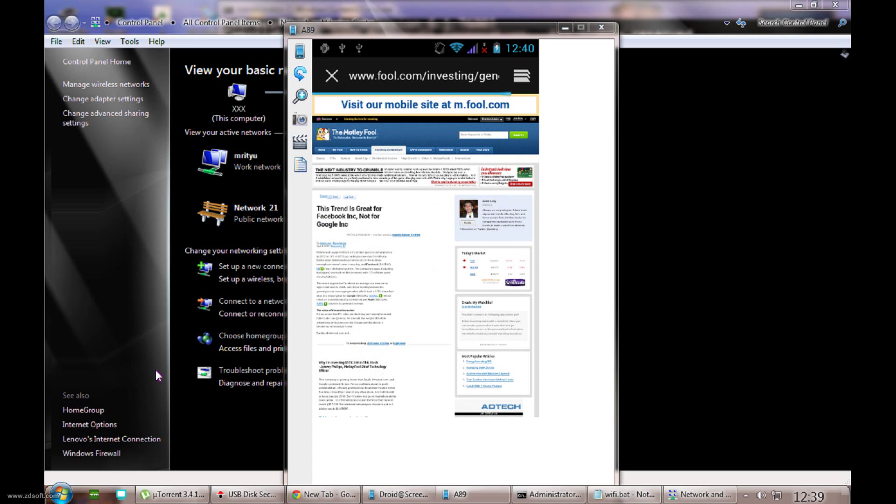
# - Launch a blank Notepad window by running 'notepad' from the Run box
pyautogui.click(60, 497)
pyautogui.click(60, 498)
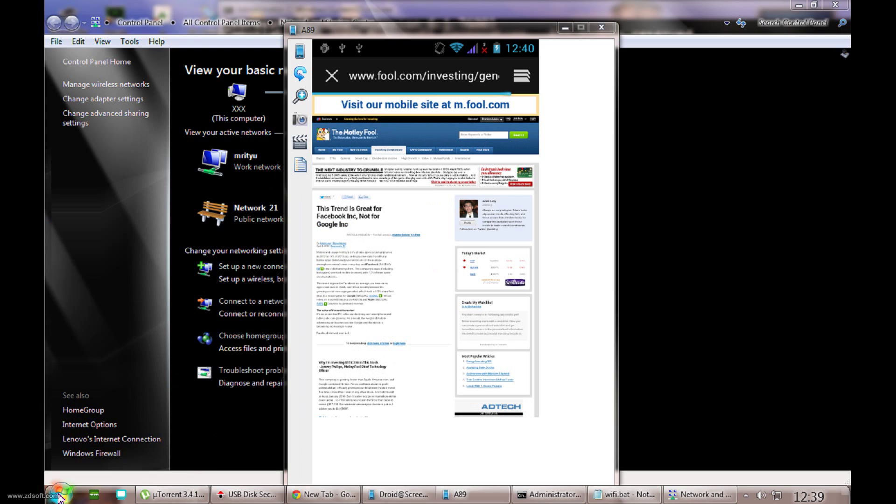
pyautogui.press('super+r')
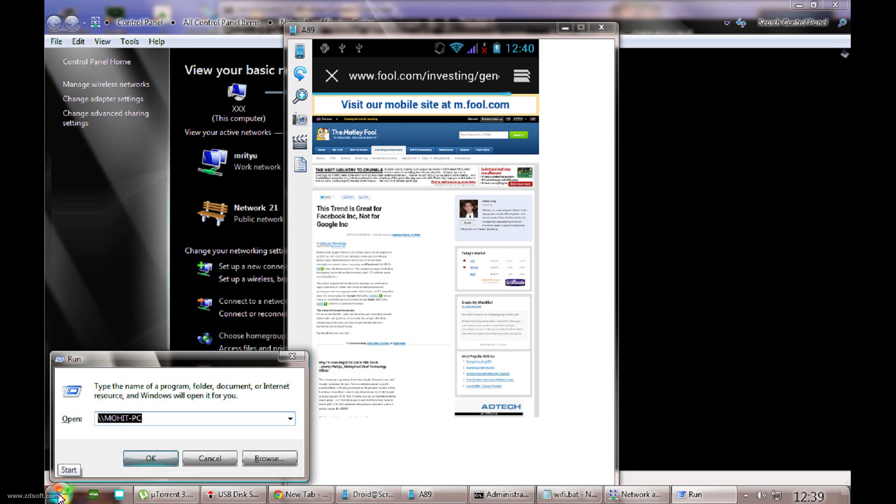
pyautogui.write('notepad')
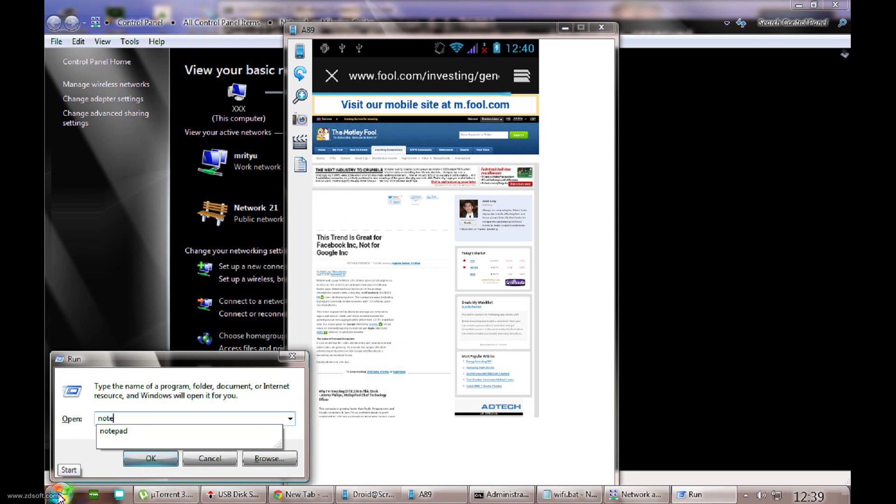
pyautogui.press('Return')
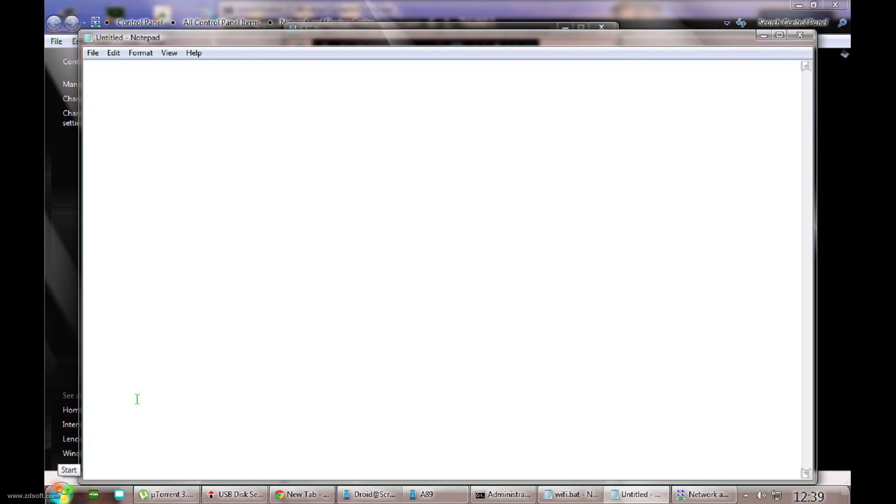